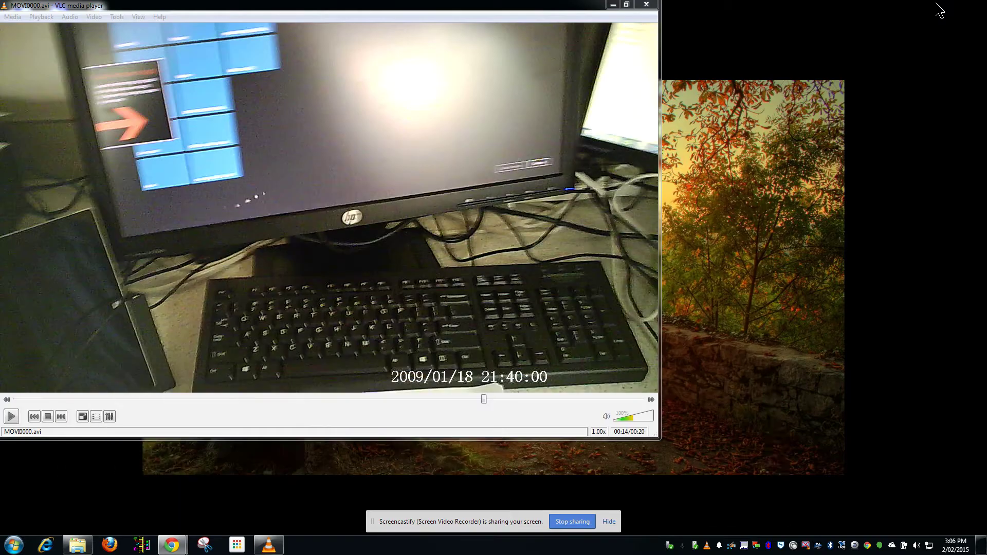
Step: Compact, reposition and enlarge the VLC window so the video is visible
{"action": "double_click", "coordinate": [513, 11]}
{"action": "mouse_move", "coordinate": [513, 17]}
{"action": "left_mouse_down"}
{"action": "mouse_move", "coordinate": [575, 28]}
{"action": "mouse_move", "coordinate": [518, 44]}
{"action": "left_mouse_up"}
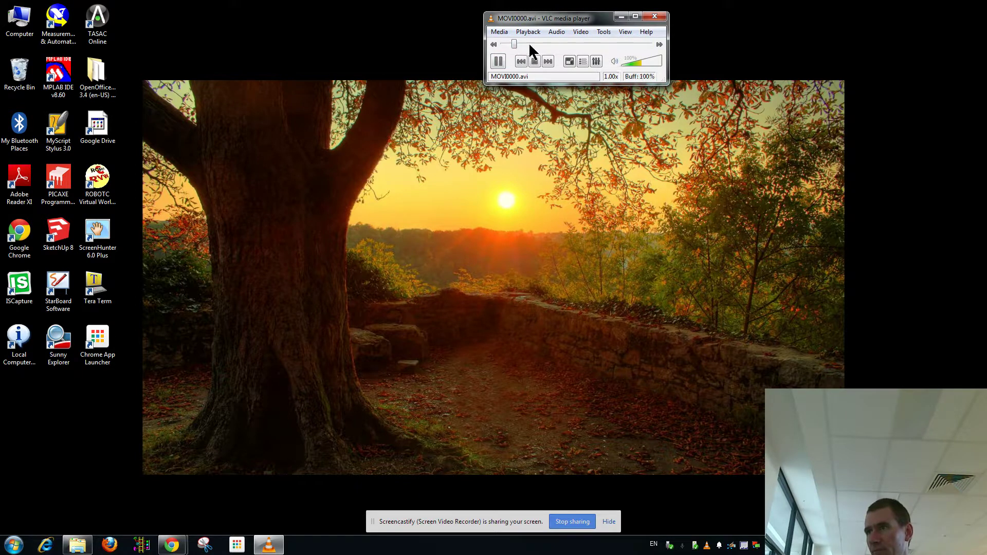
{"action": "left_click_drag", "start_coordinate": [662, 83], "coordinate": [709, 274]}
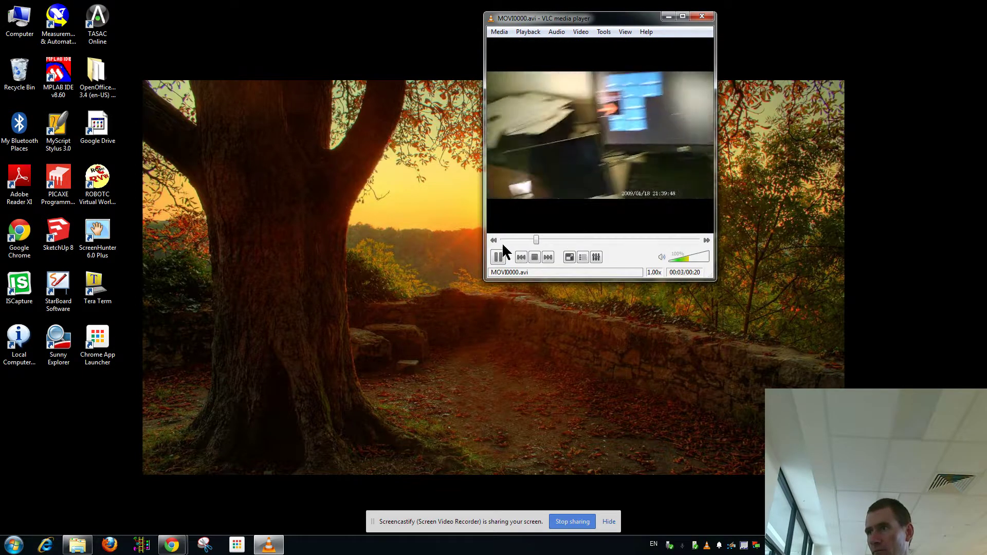
Step: Resume MOVI0000.avi, rewind it to the beginning, and maximize the player
{"action": "left_click", "coordinate": [499, 257]}
{"action": "left_click_drag", "start_coordinate": [542, 242], "coordinate": [509, 241]}
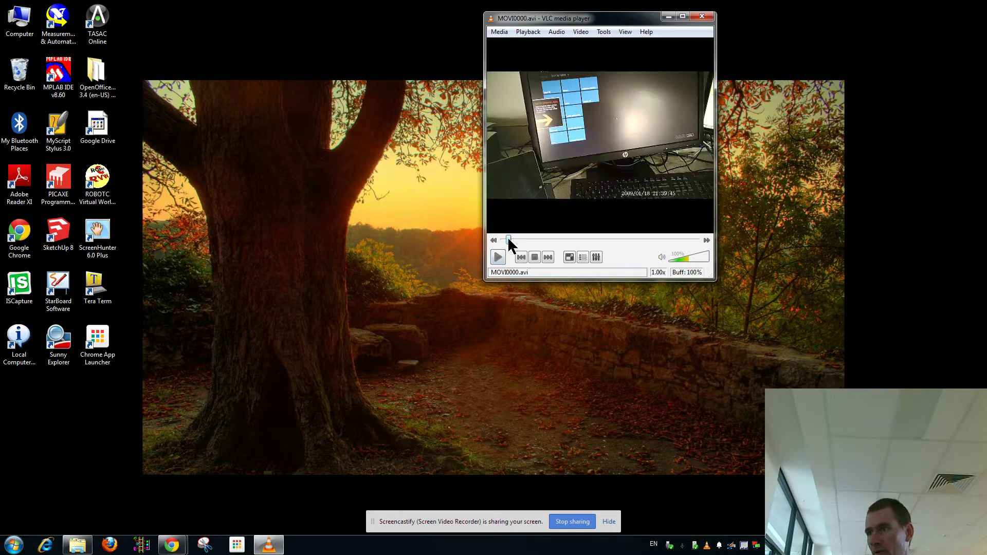
{"action": "left_click", "coordinate": [683, 17]}
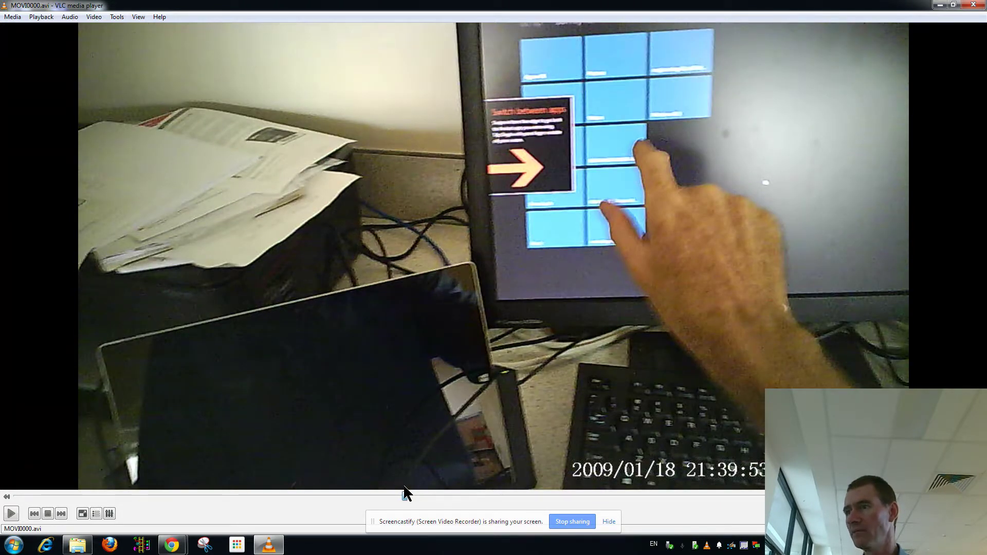
Step: Scrub the clip forward to about 21:40:00, showing the 'Switch between apps' overlay
{"action": "left_click_drag", "start_coordinate": [393, 495], "coordinate": [709, 498]}
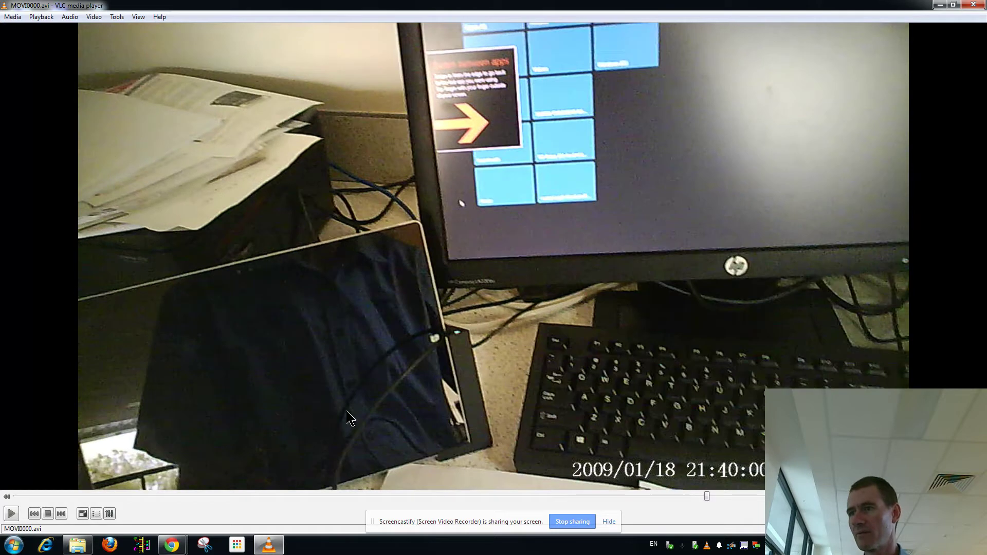